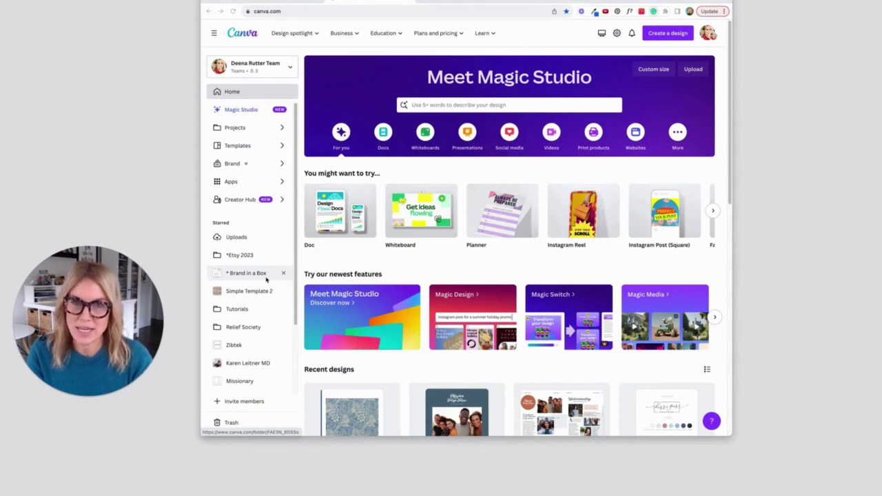
Search Vistaprint for 'notebook' and open the Notebooks product page.
left_click(286, 2)
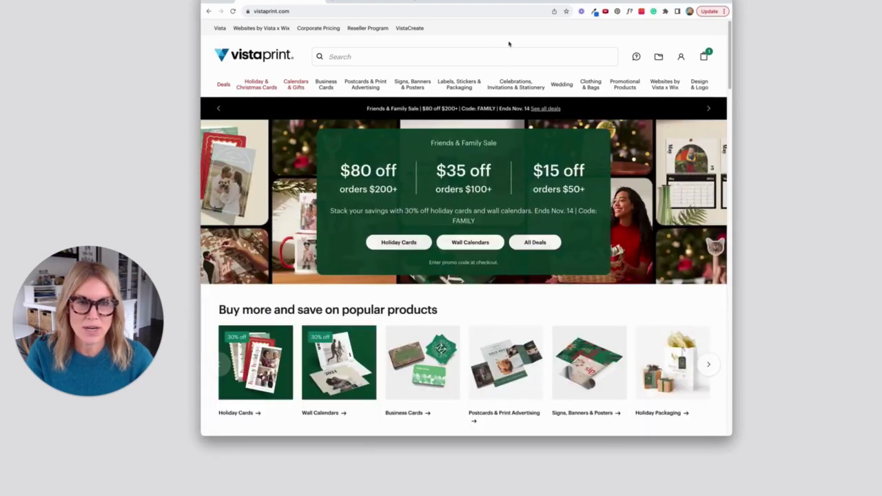
left_click(355, 57)
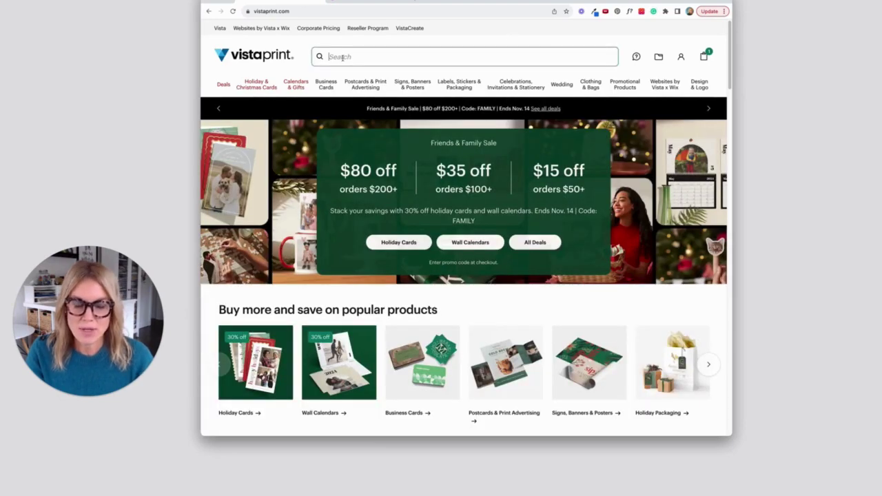
type("notebook")
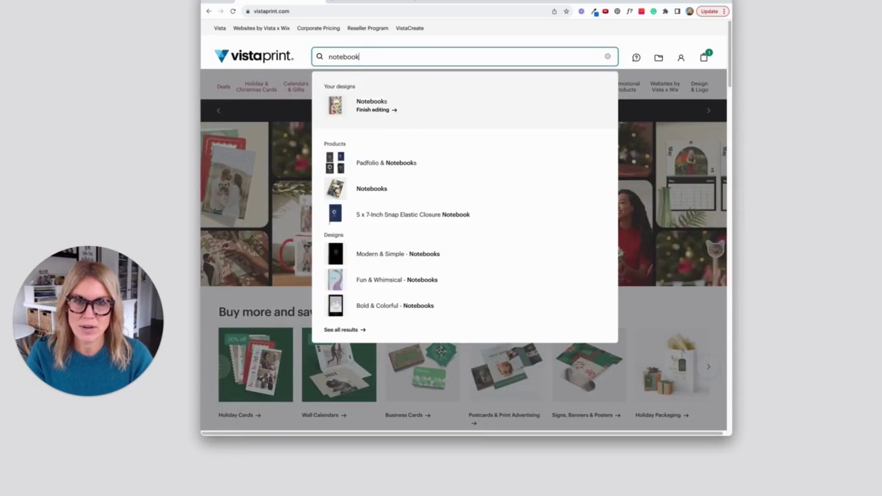
left_click(363, 190)
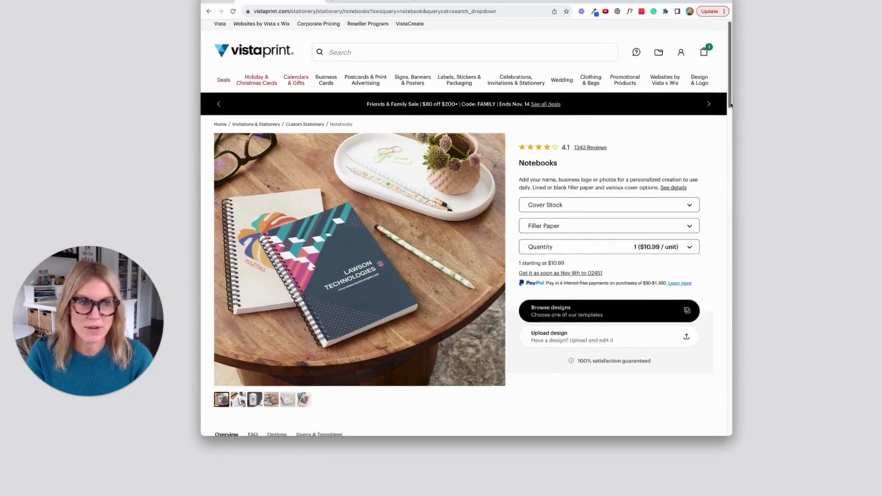
Show the Specs & Templates: full bleed 5.59 × 8.62 in, trim 5.47 × 8.5 in, safety 5.1 × 8.39 in.
scroll(324, 305, "down", 3)
left_click(321, 307)
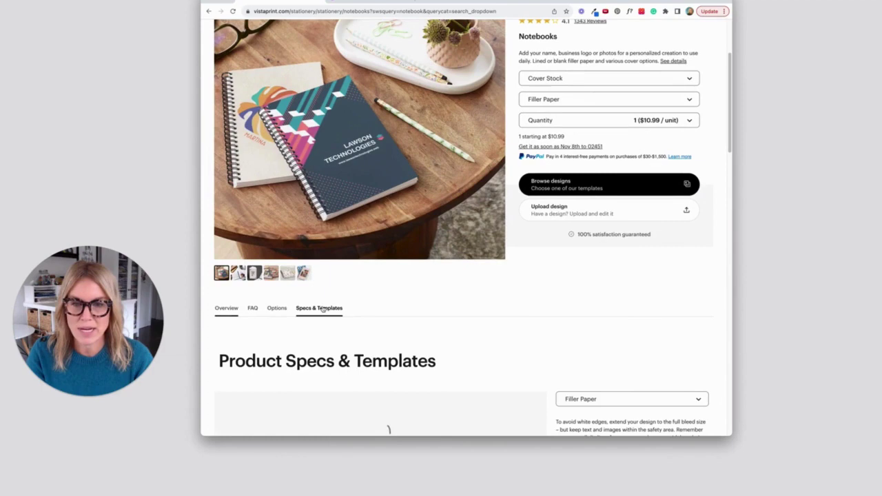
left_click_drag(731, 142, 729, 151)
scroll(426, 191, "down", 3)
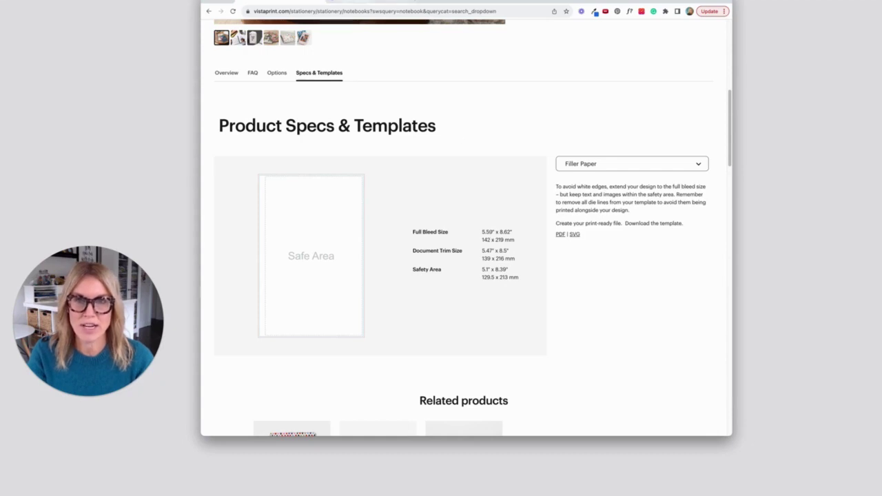
Create a blank 5.59 × 8.62 in Canva design matching Vistaprint's full bleed, then return to the specs.
left_click(394, 3)
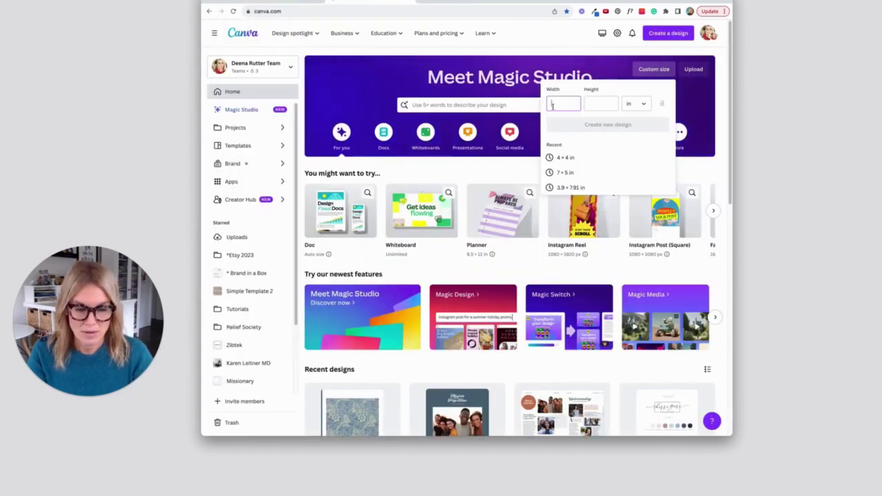
type("5.59")
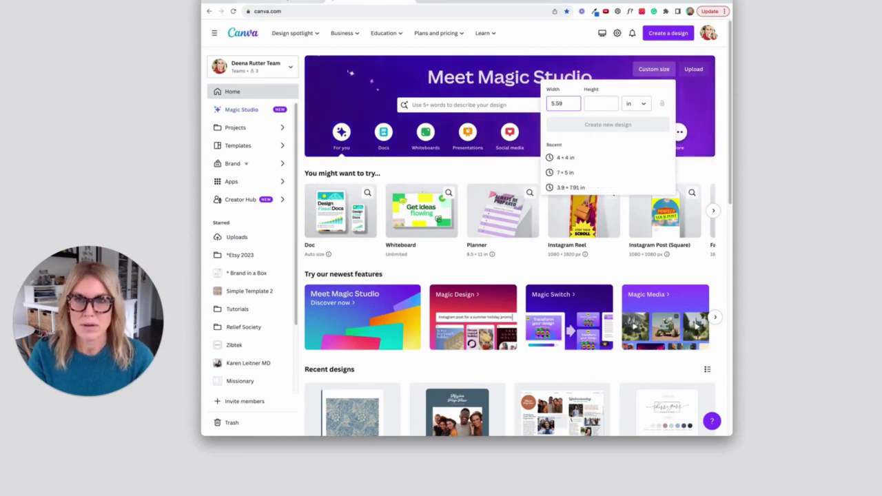
key("ctrl+Tab")
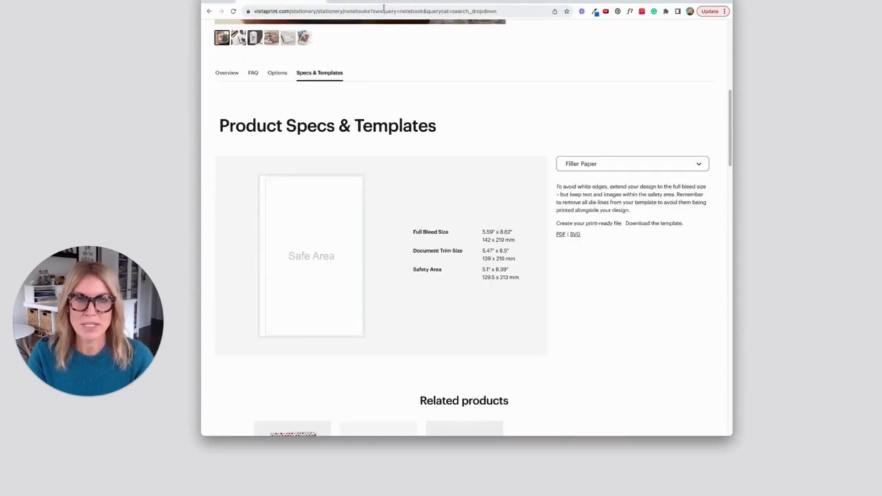
left_click(384, 3)
left_click(591, 102)
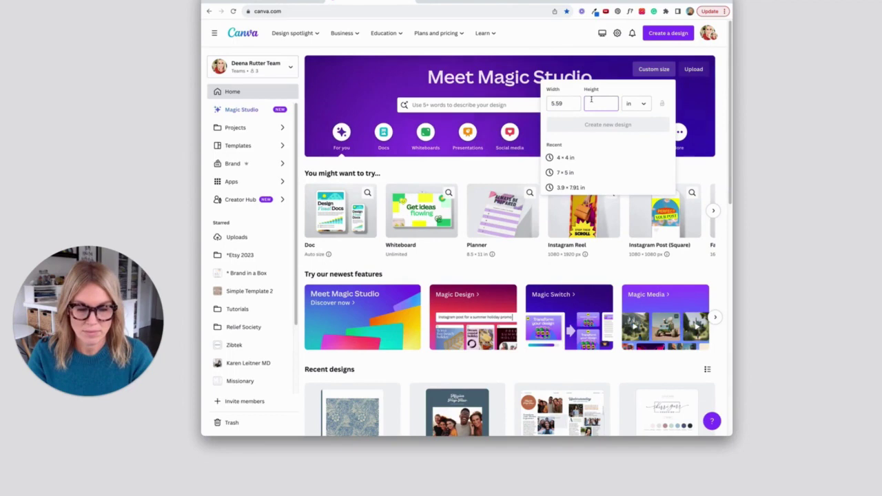
type("8.63")
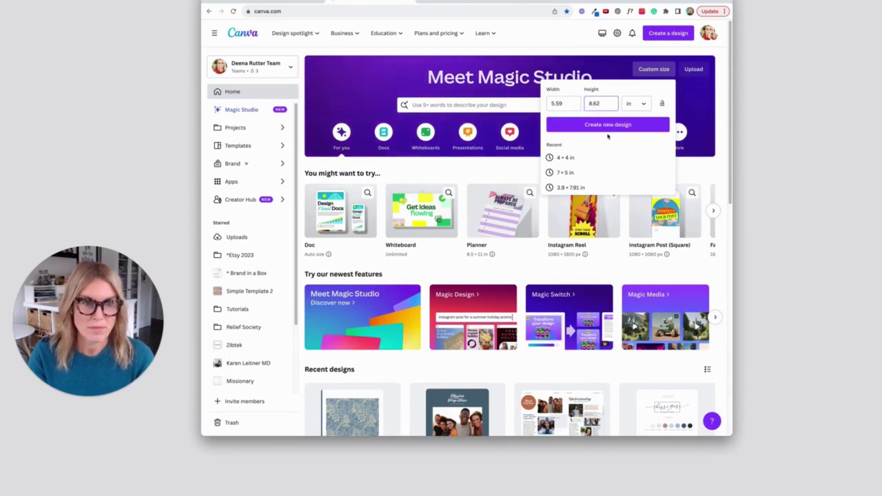
left_click(610, 125)
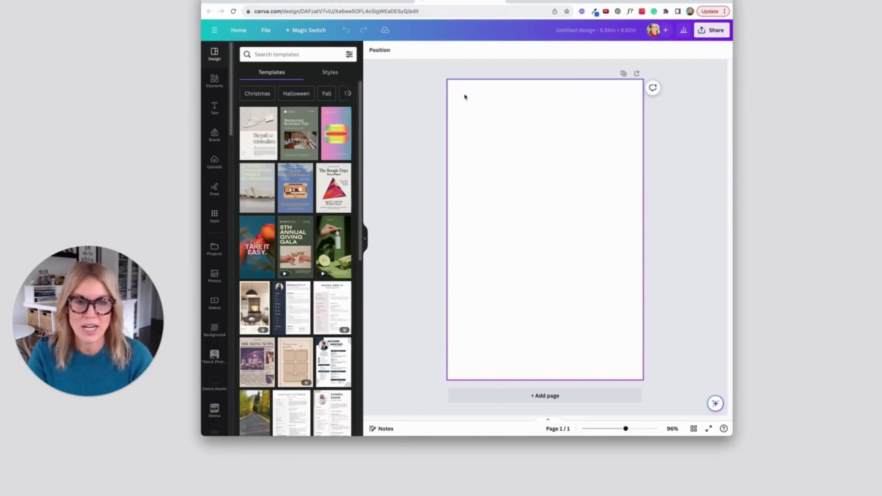
key("ctrl+Tab")
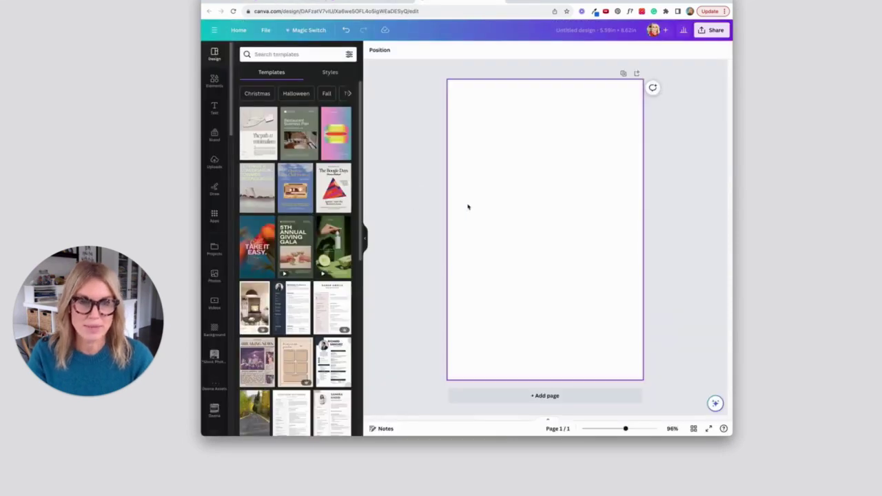
Add a red square to the blank page and select it.
key("r")
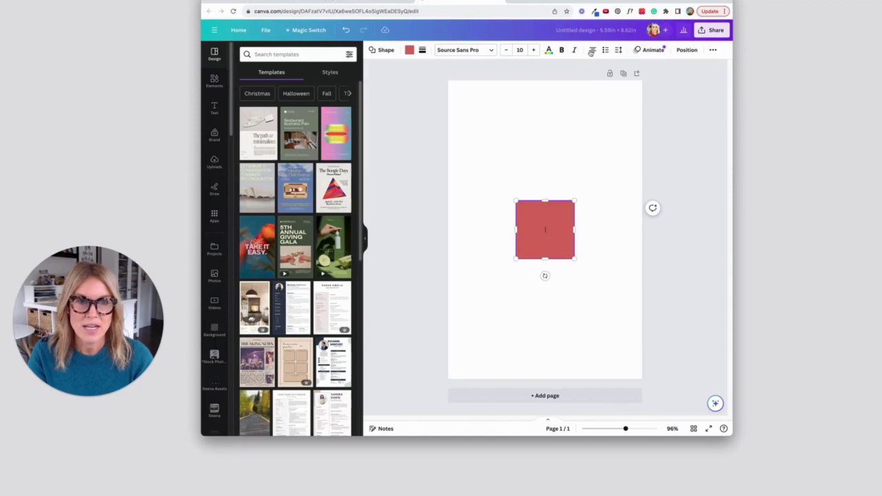
double_click(535, 240)
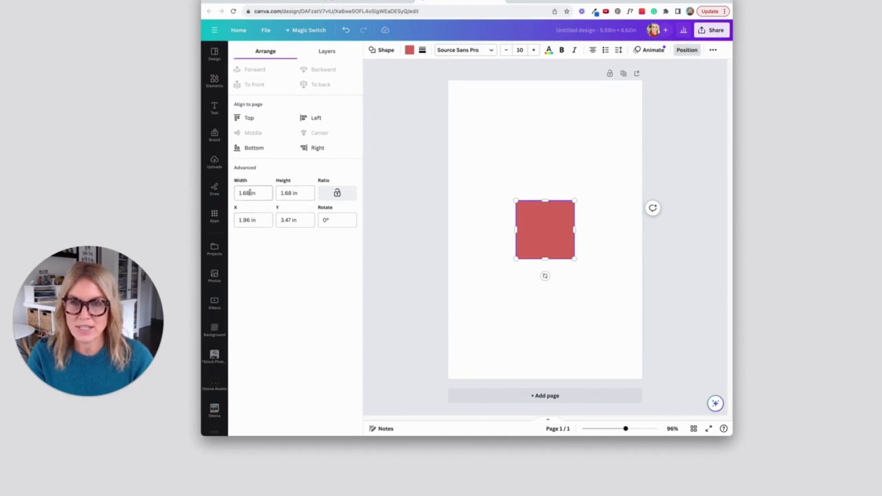
left_click(317, 1)
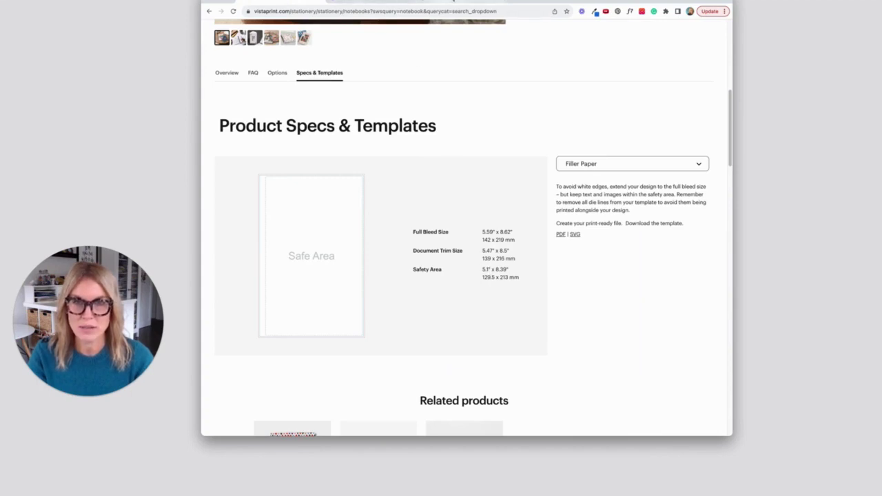
left_click(372, 2)
Resize the square to the 5.1 × 8.39 in safety area.
left_click(252, 193)
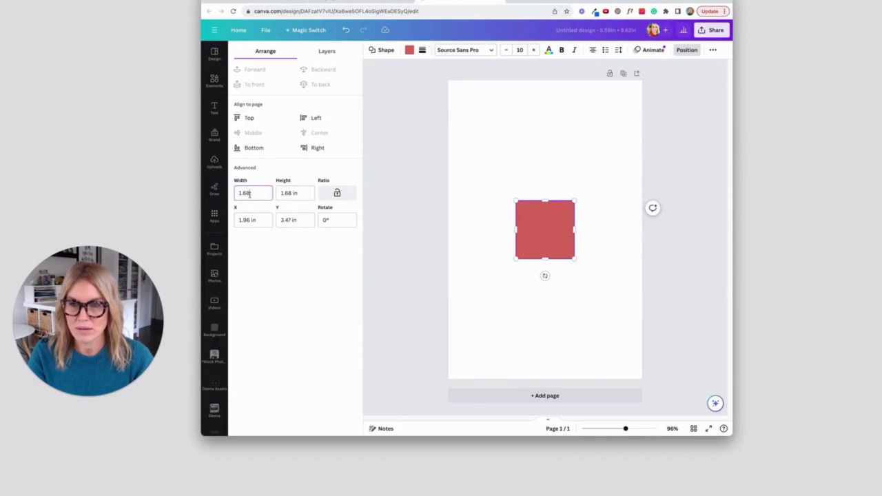
type("5.1")
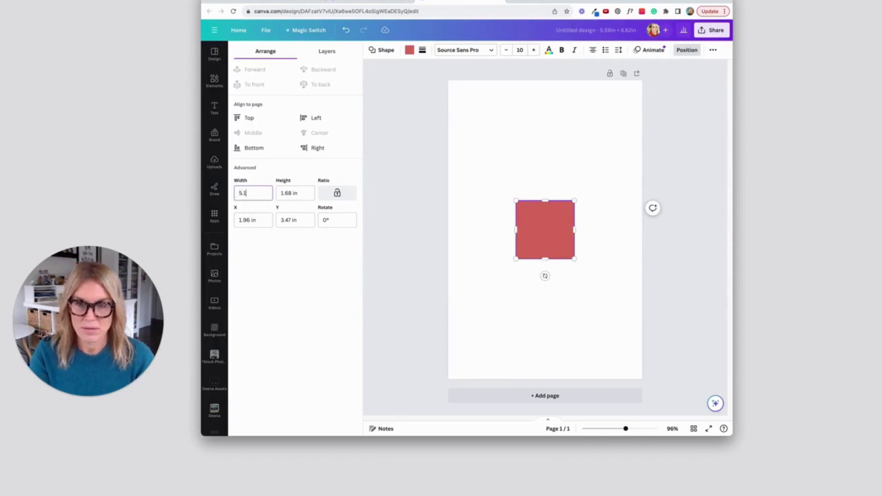
left_click(283, 2)
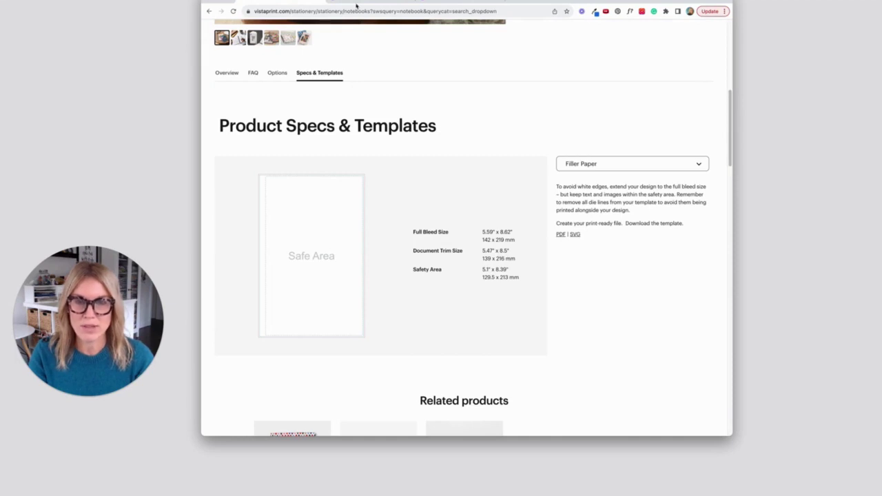
left_click(407, 2)
type("5.1")
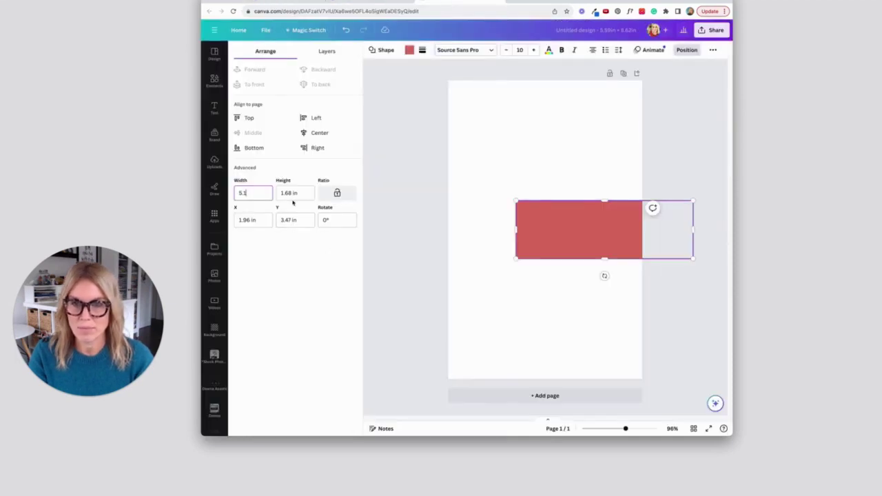
left_click(291, 193)
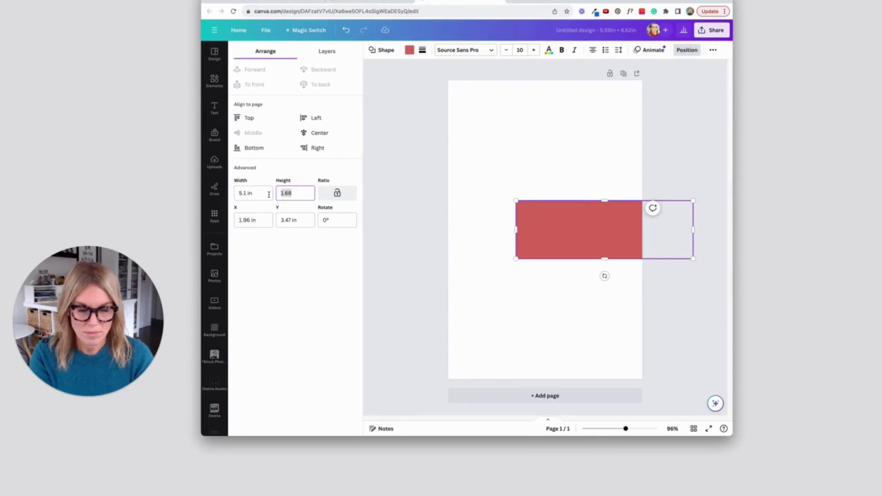
type("8.39")
key("Return")
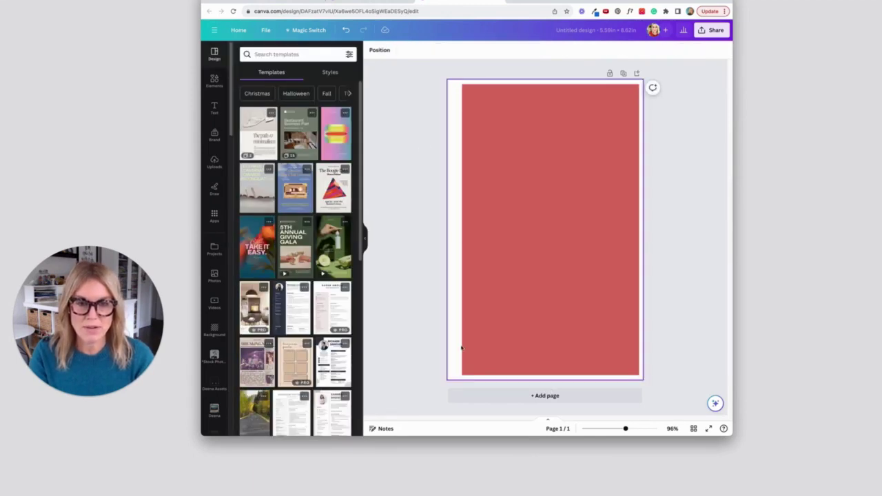
Select the red rectangle and bring up its colour choices.
left_click_drag(437, 91, 454, 370)
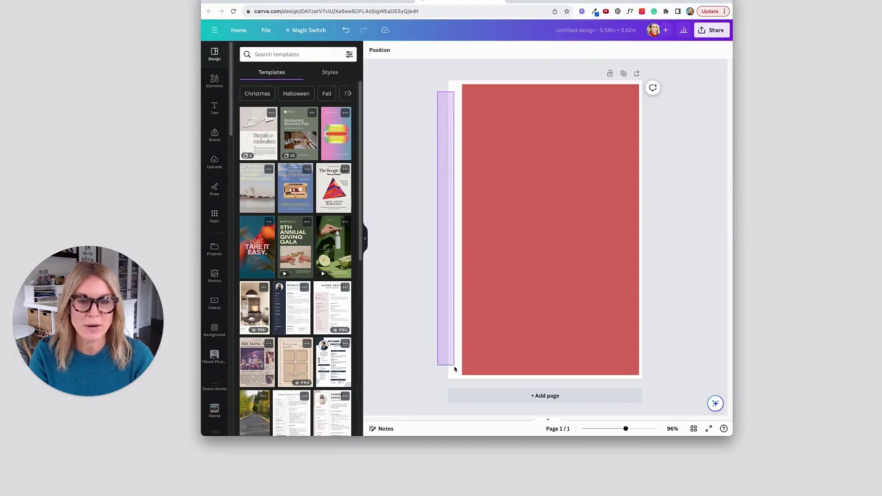
left_click(510, 256)
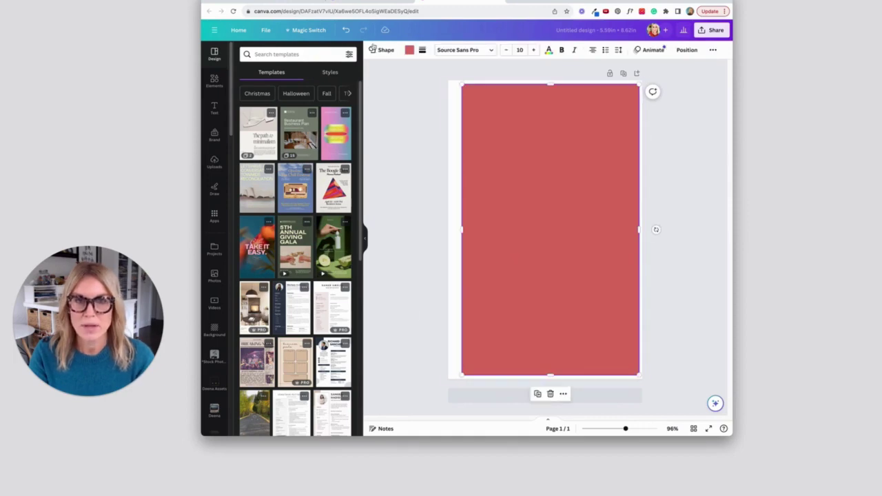
left_click(410, 49)
Show rulers and drag guides onto the page's left, top and right edges.
key("Escape")
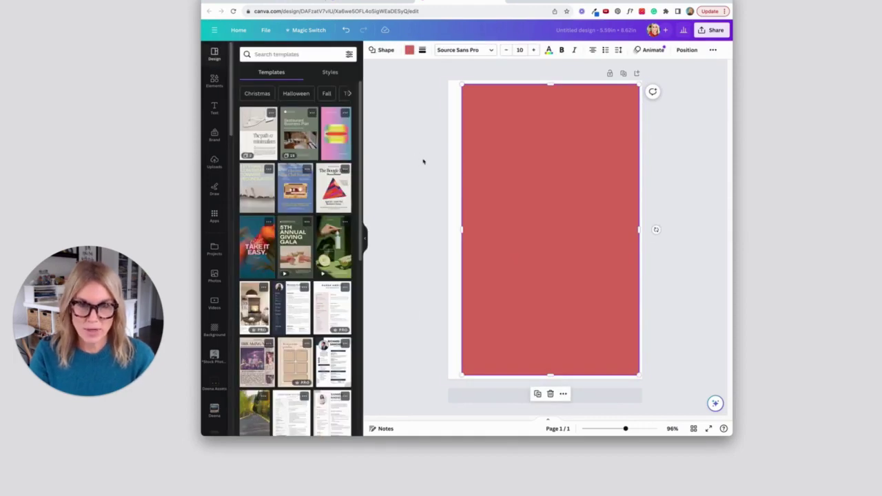
key("Escape")
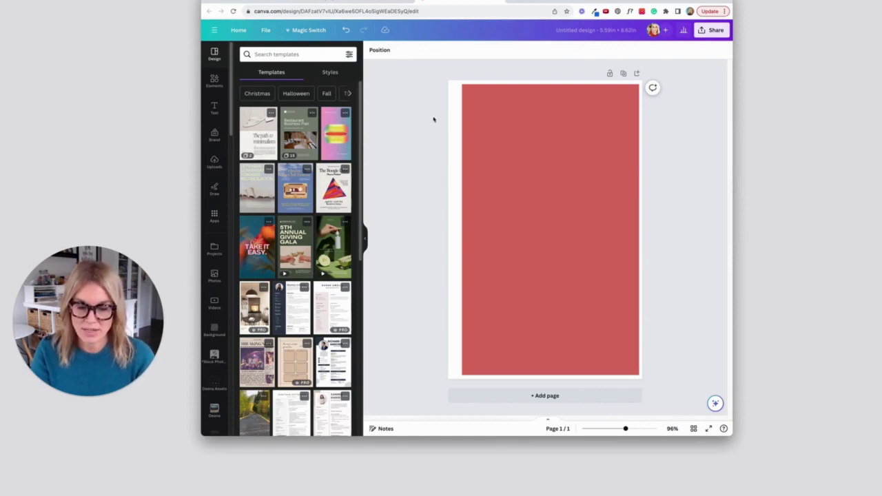
key("shift+r")
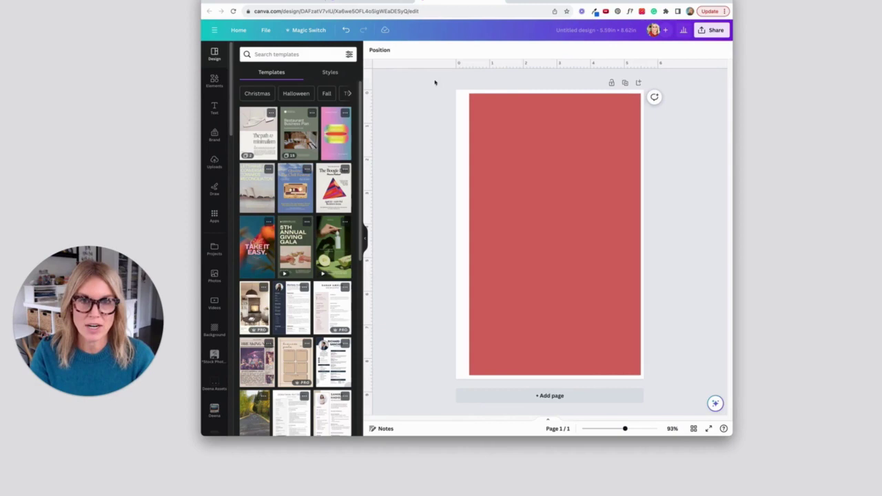
left_click_drag(369, 160, 469, 165)
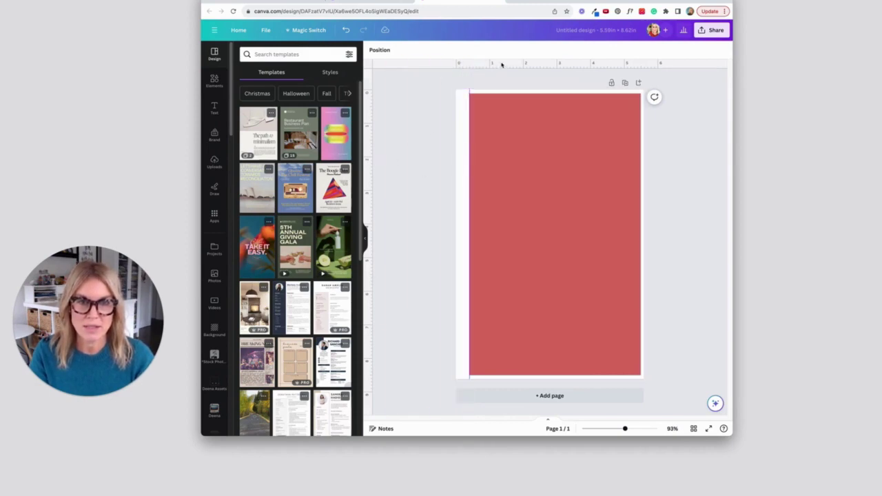
left_click_drag(500, 63, 502, 94)
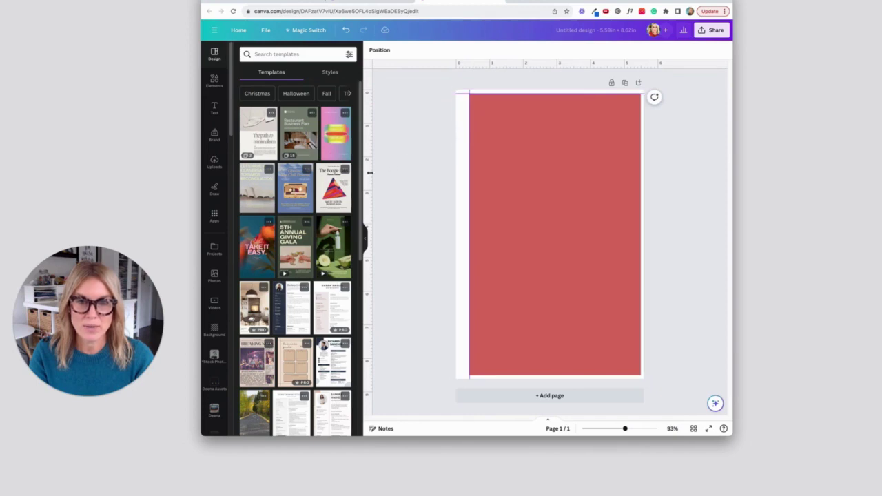
left_click_drag(371, 174, 641, 174)
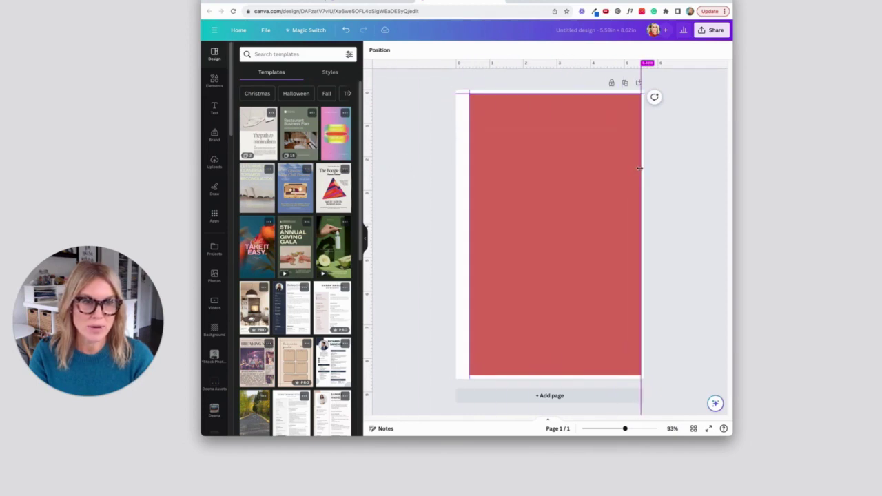
left_click_drag(522, 64, 500, 376)
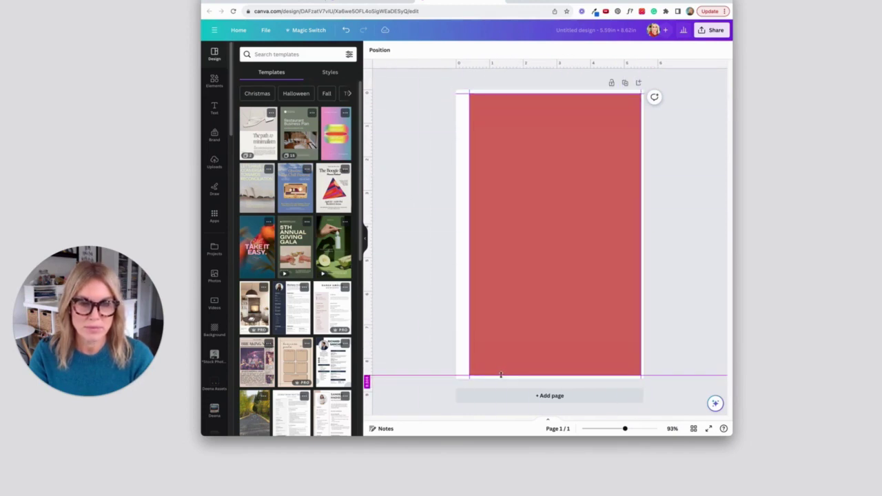
Delete the red rectangle, leaving the guided page blank.
left_click(508, 292)
key("Delete")
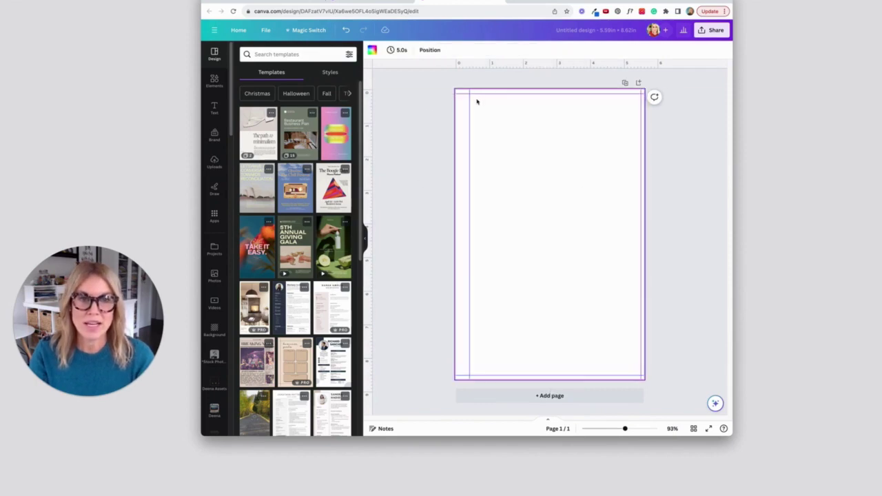
left_click_drag(476, 99, 634, 370)
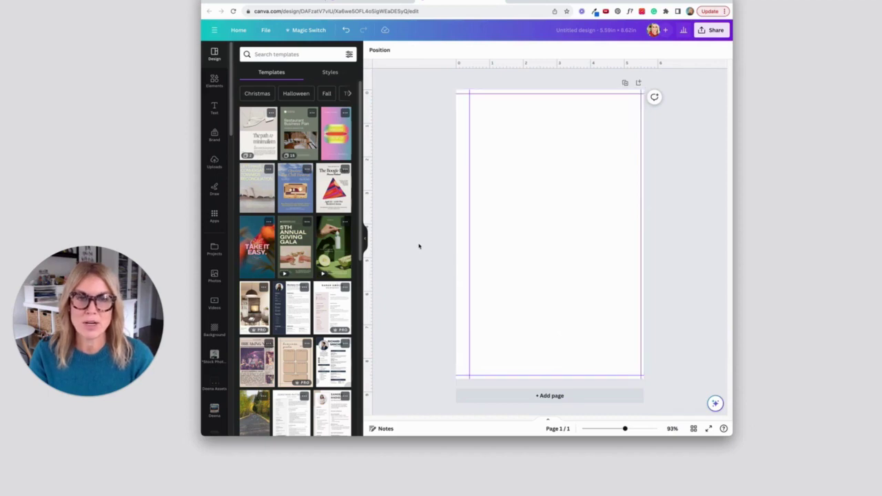
Search templates for 'notebook cover' and apply the blue floral My Daily Reflections design.
left_click(281, 55)
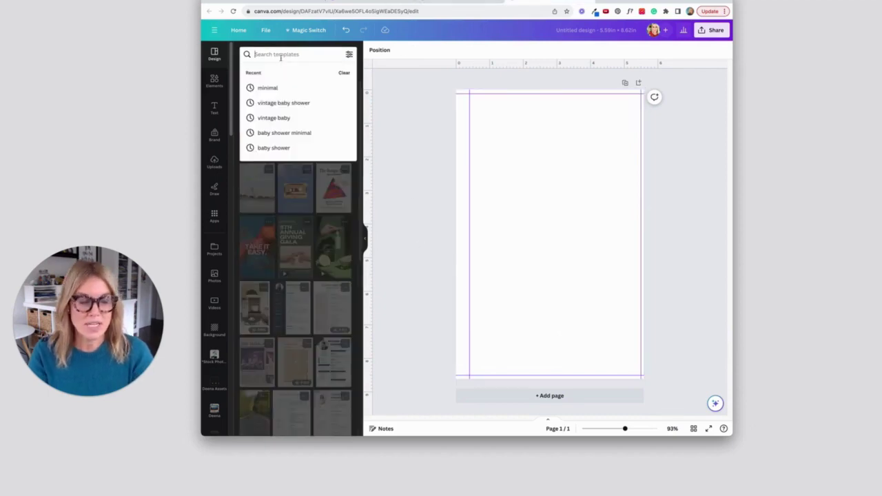
type("noteb")
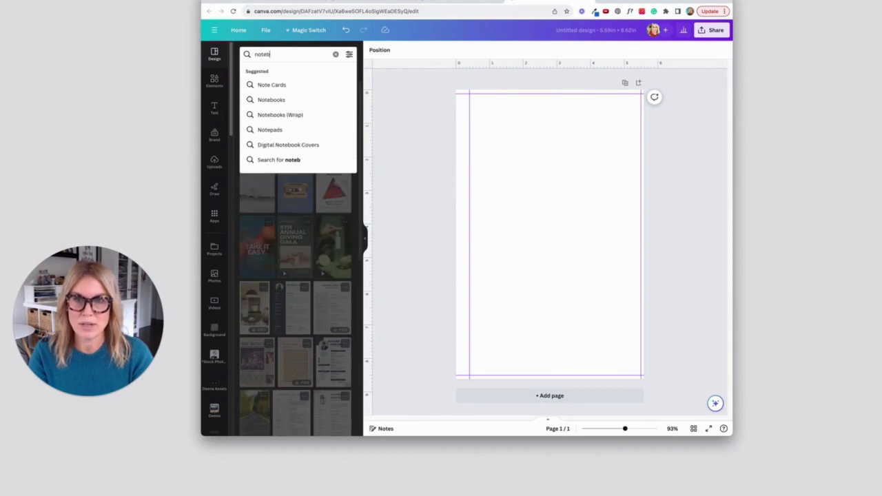
type("ook cover")
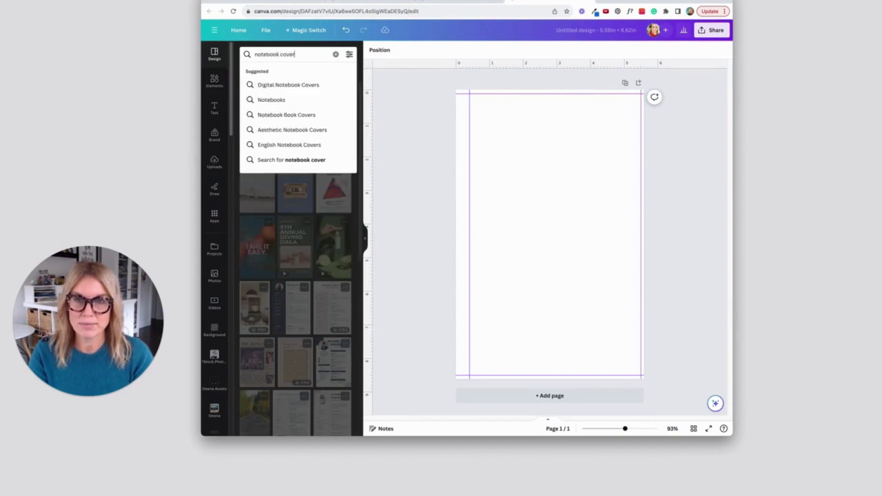
key("Return")
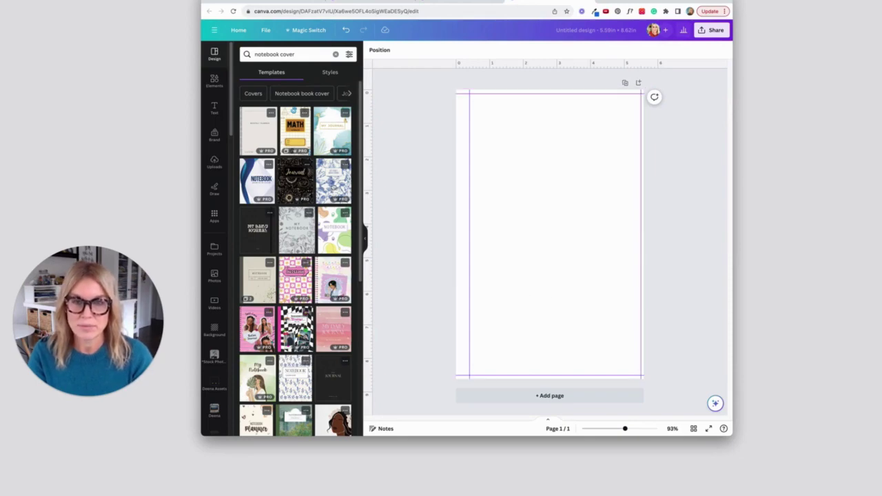
left_click(333, 183)
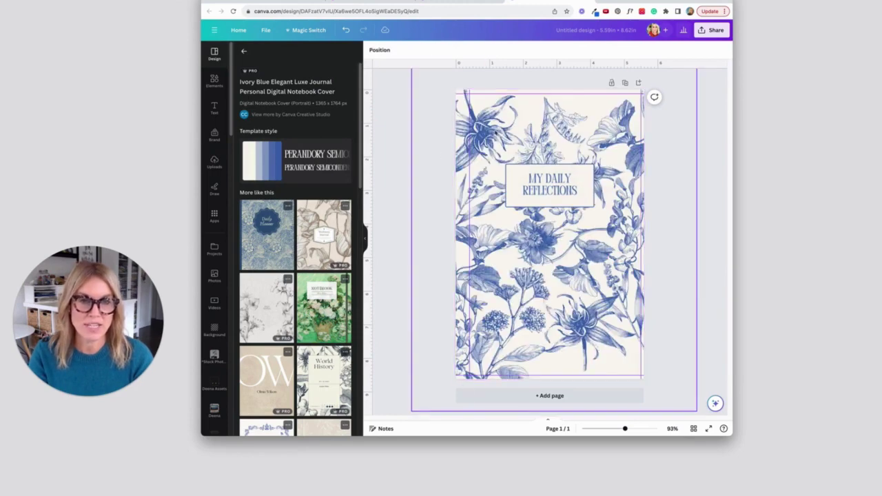
Select the flower image via Layers and scale the floral group past every page edge.
left_click(497, 149)
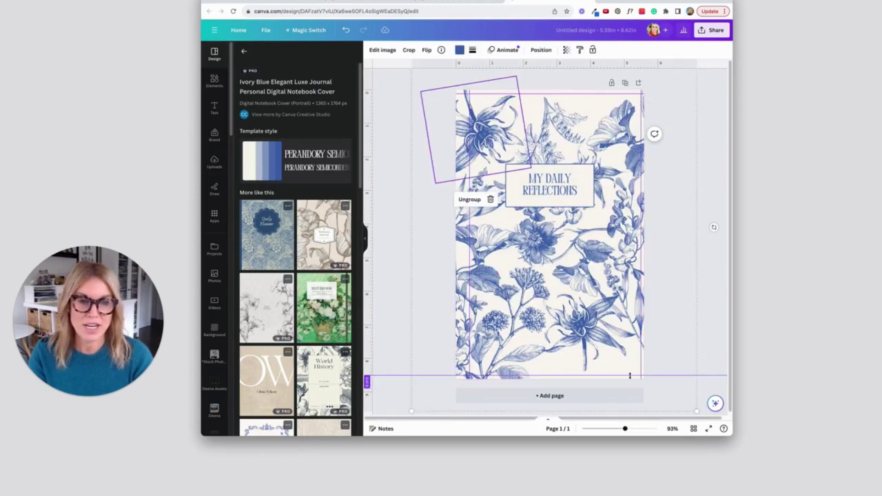
scroll(728, 374, "down", 1)
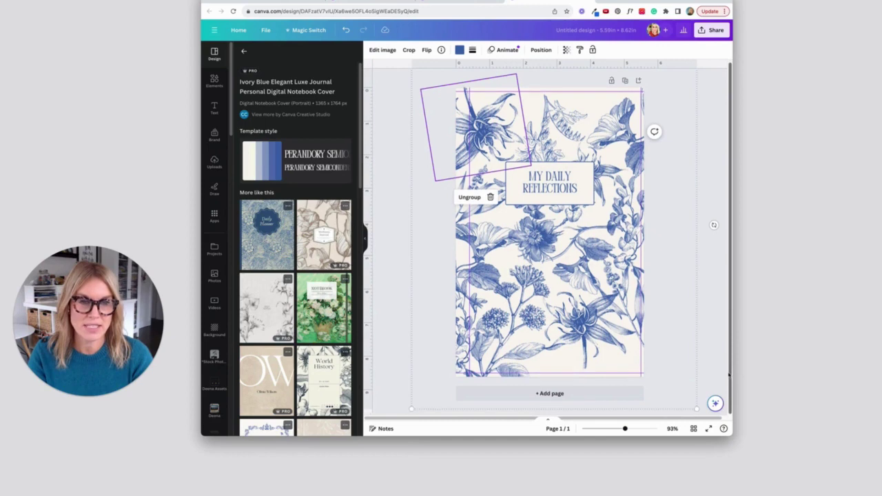
left_click(541, 50)
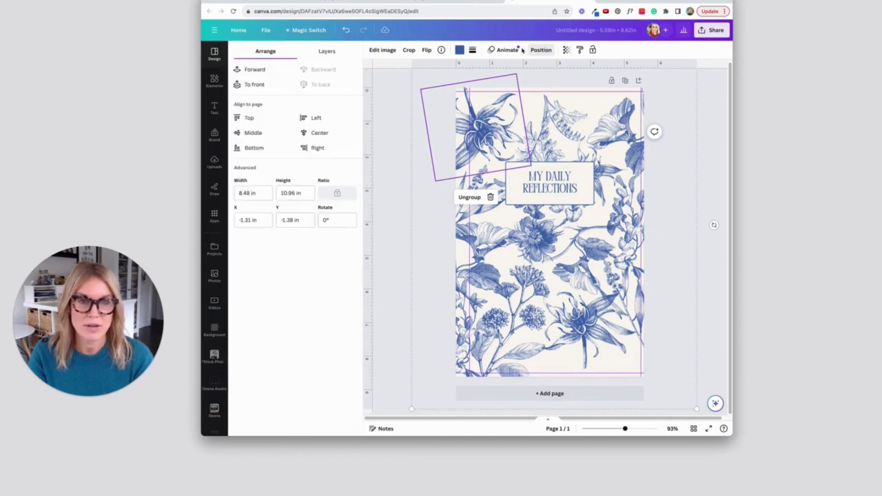
left_click(324, 53)
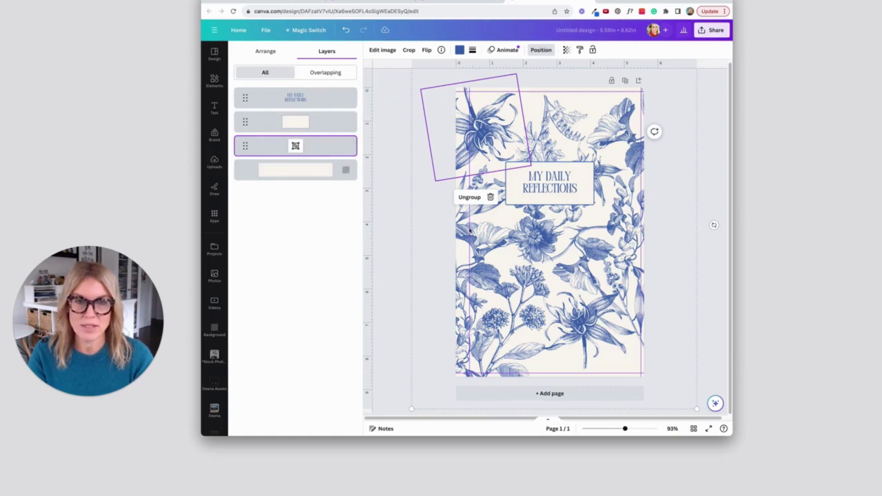
scroll(645, 313, "down", 3)
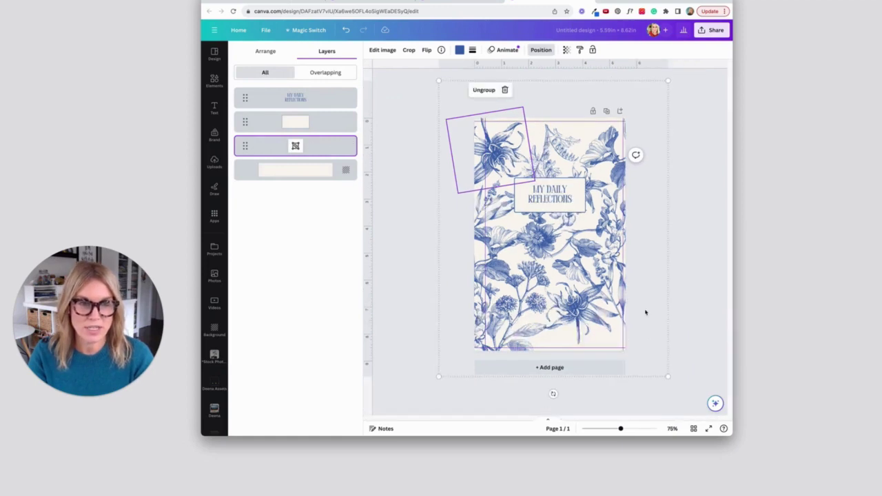
scroll(646, 313, "down", 2)
left_click_drag(628, 131, 643, 112)
left_click_drag(475, 329, 459, 350)
left_click_drag(563, 279, 568, 282)
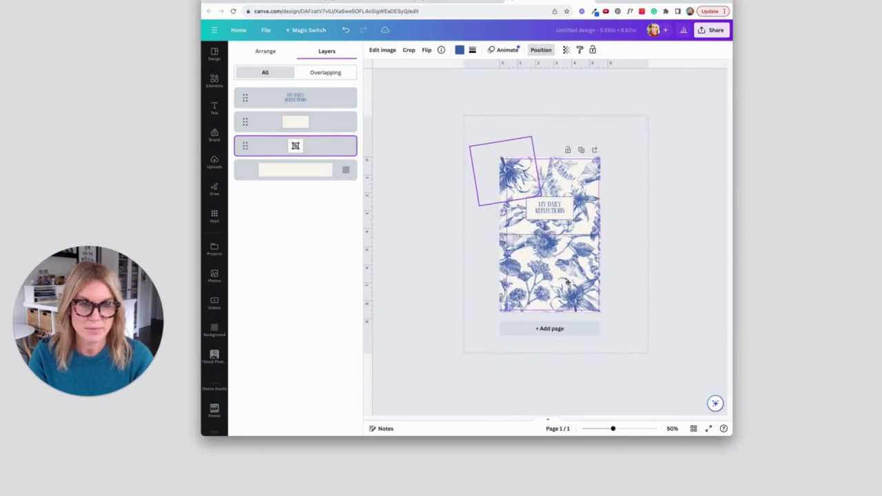
Edit the cover title so it reads 2024.
left_click(444, 262)
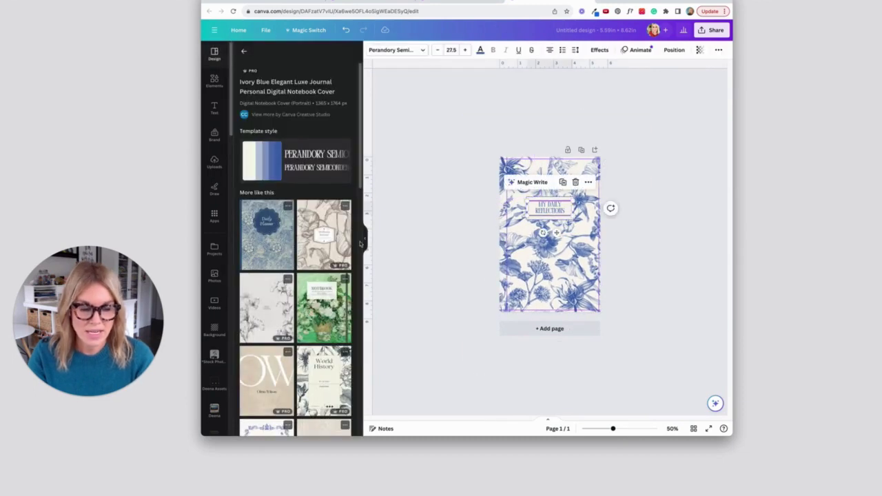
scroll(482, 182, "up", 5)
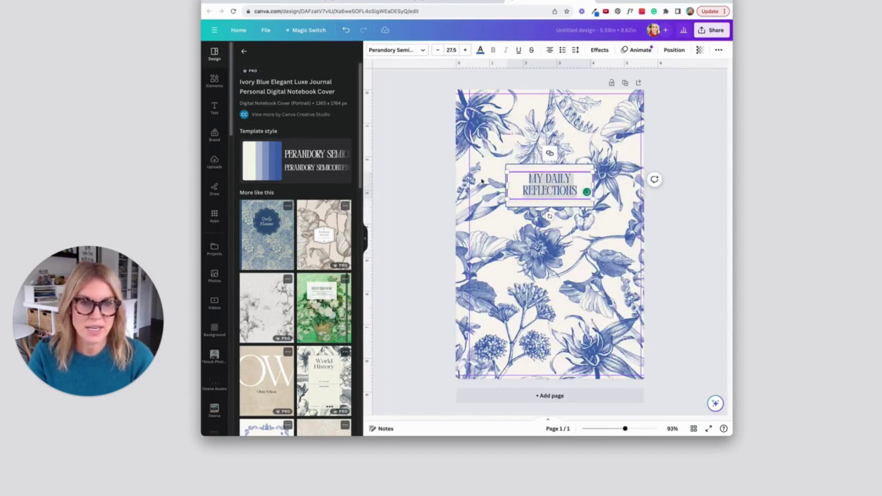
type("2024")
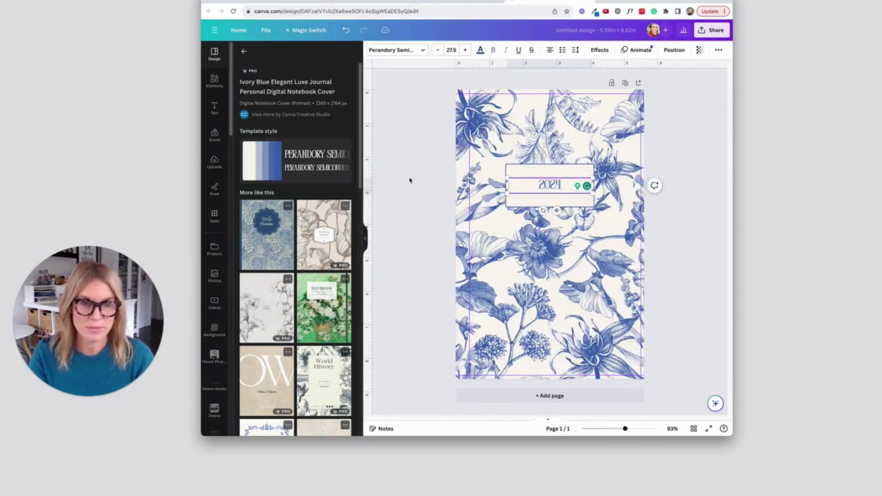
left_click(410, 179)
Set the 2024 title to font size 32.5, keeping the template's serif font.
left_click(540, 187)
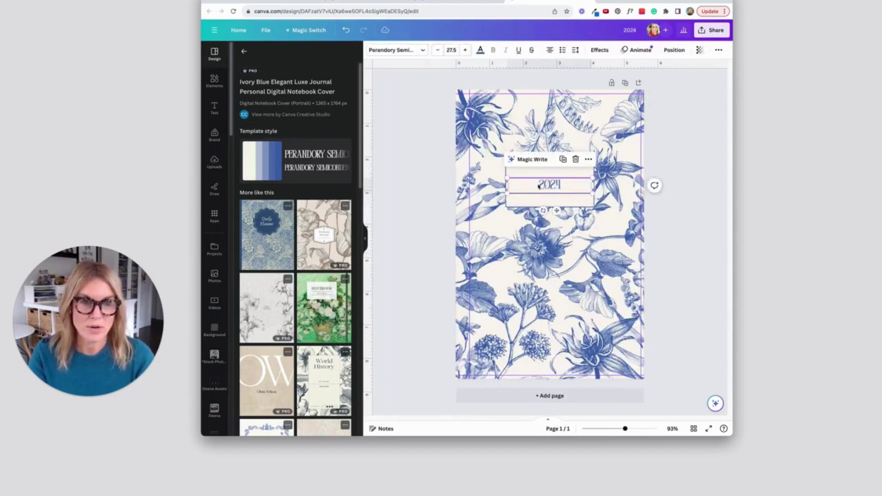
left_click(450, 49)
type("32.5")
key("Return")
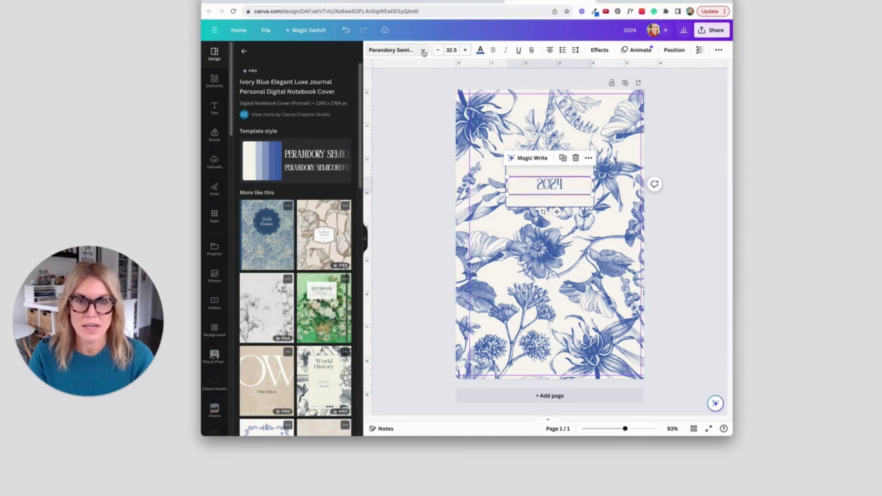
left_click(414, 49)
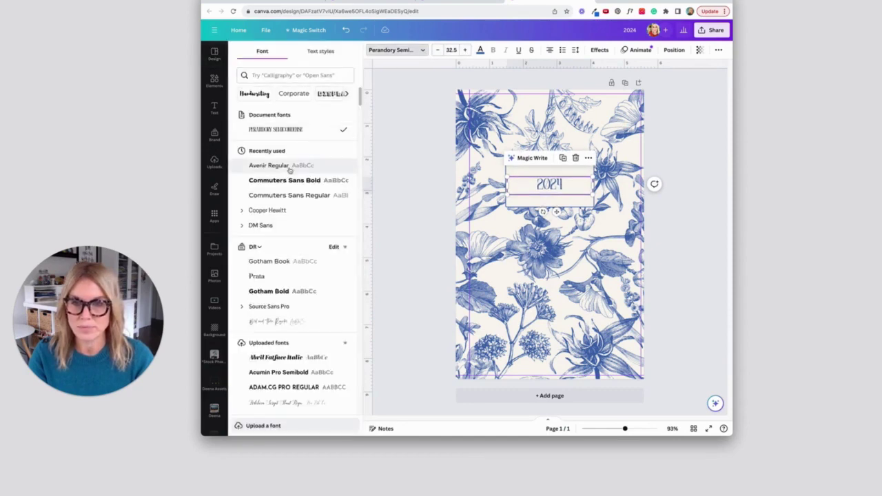
left_click(394, 288)
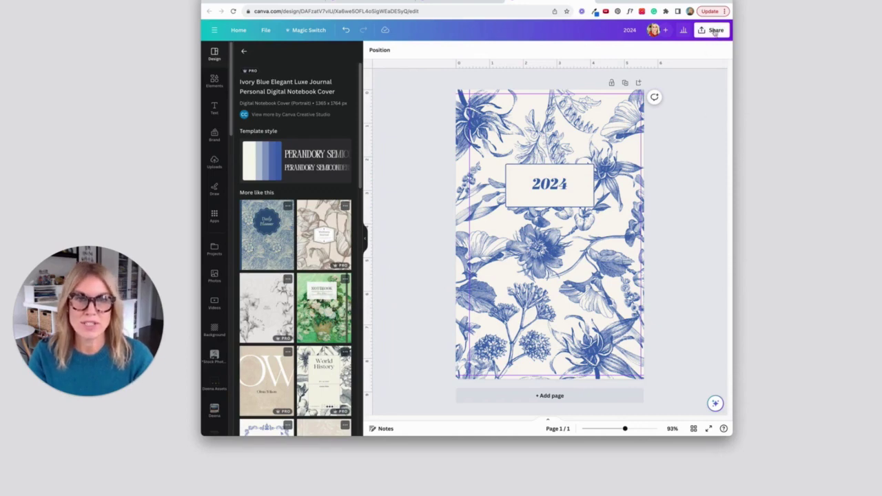
Recheck Vistaprint's print specs, then bring up Canva's download settings.
left_click(715, 32)
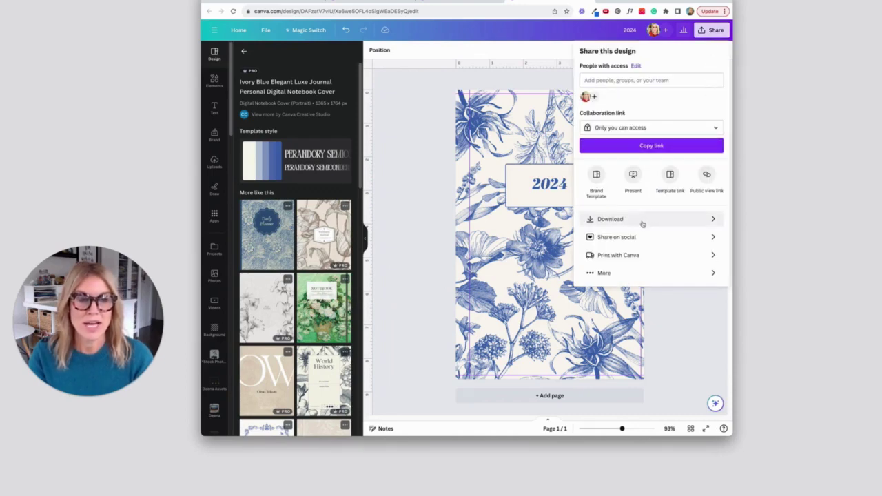
left_click(282, 1)
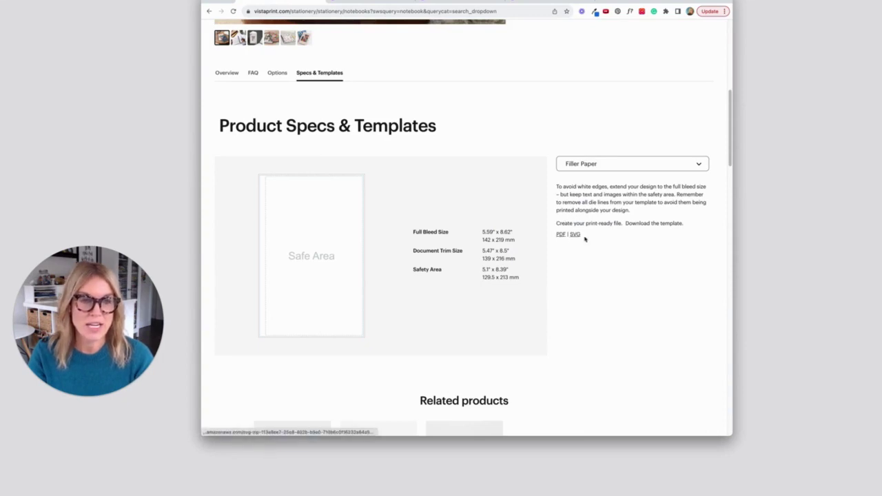
left_click(536, 2)
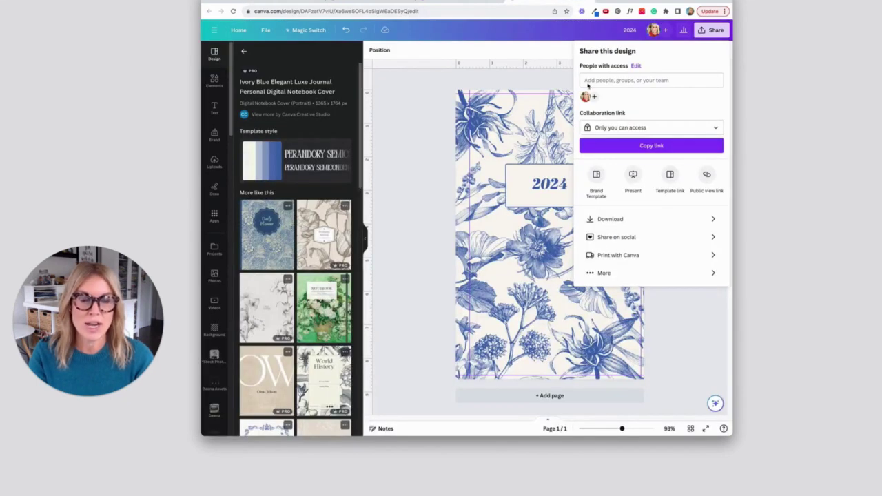
left_click(706, 219)
Download the cover as a flattened PDF Print with the CMYK colour profile.
left_click(680, 83)
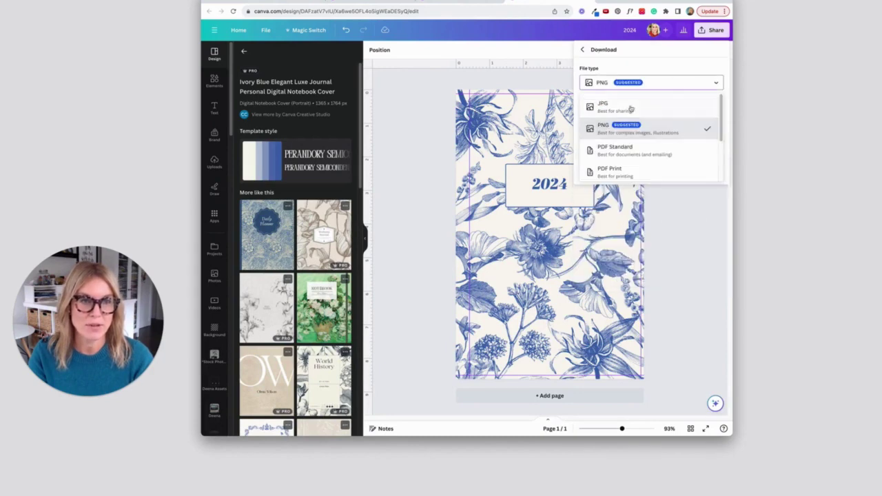
left_click(624, 153)
left_click(670, 86)
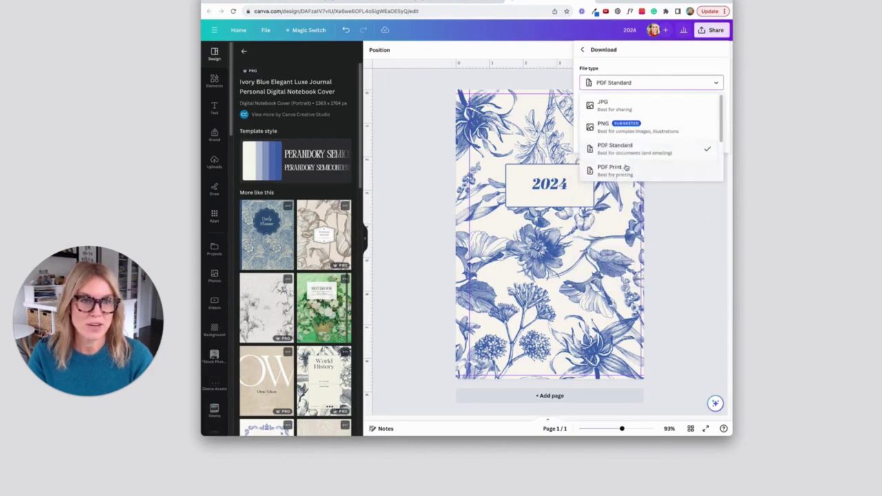
left_click(626, 167)
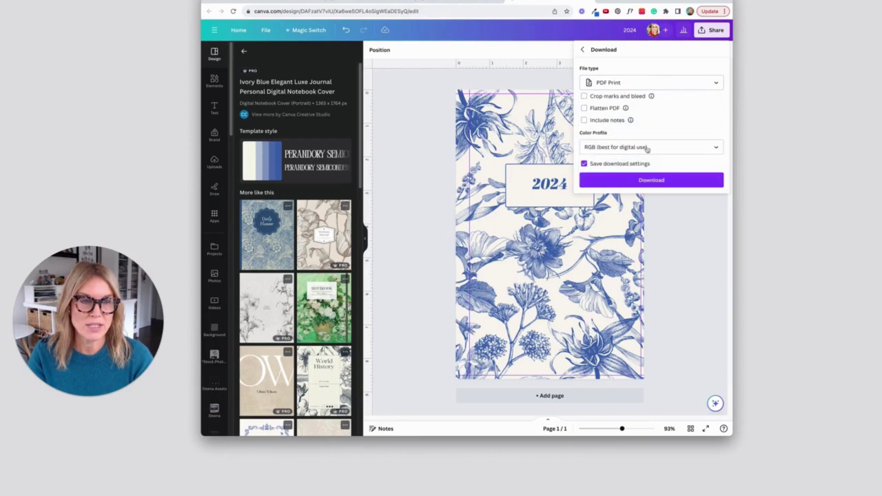
left_click(585, 109)
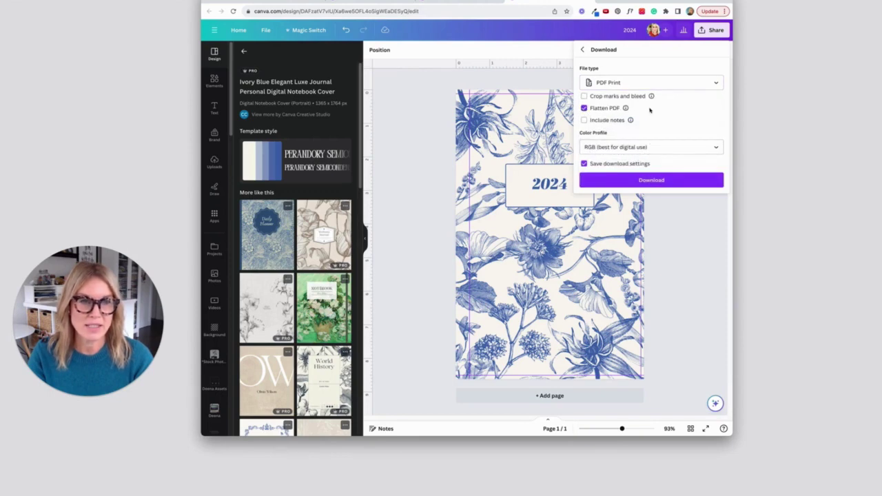
left_click(714, 147)
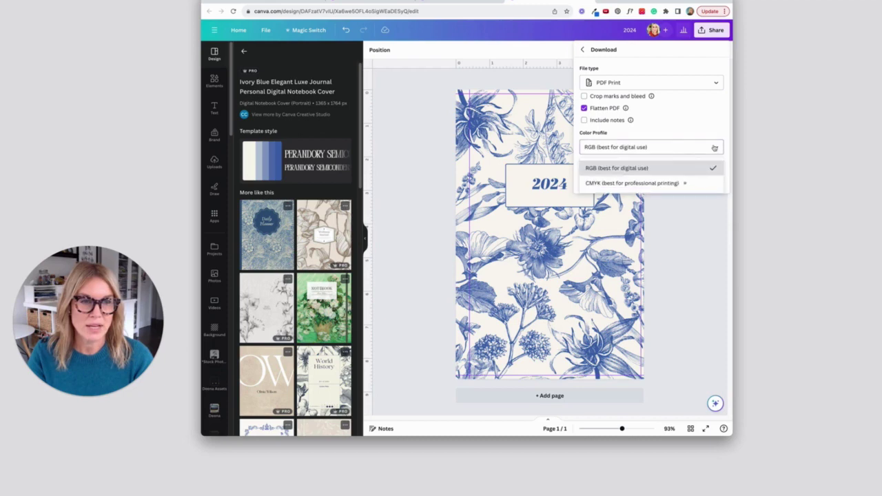
left_click(647, 184)
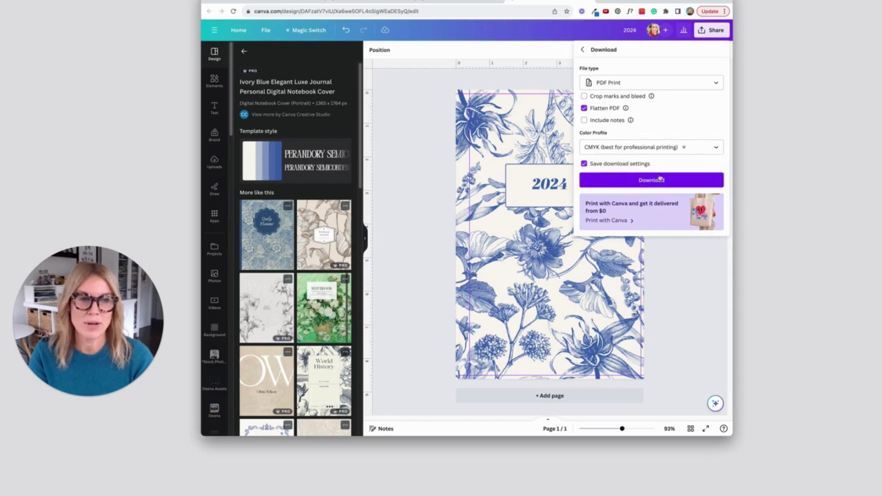
left_click(657, 180)
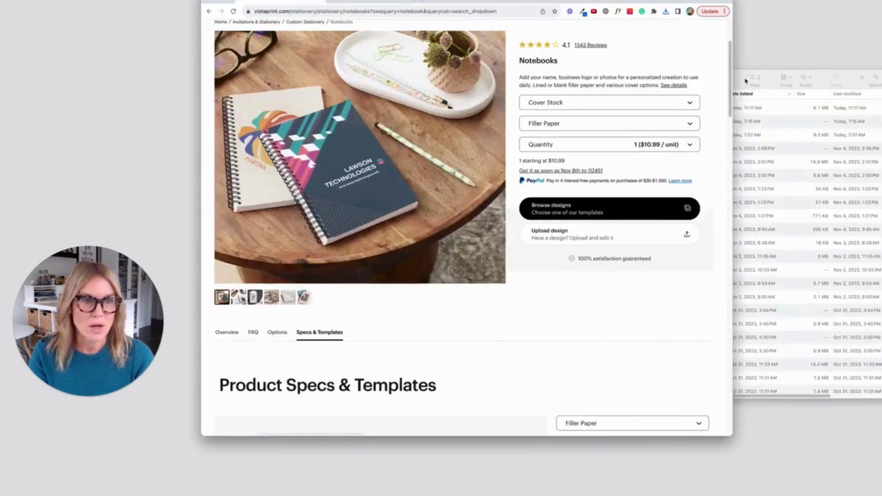
Locate the downloaded 2024.pdf in Downloads, then return to Vistaprint.
left_click(742, 83)
left_click(667, 107)
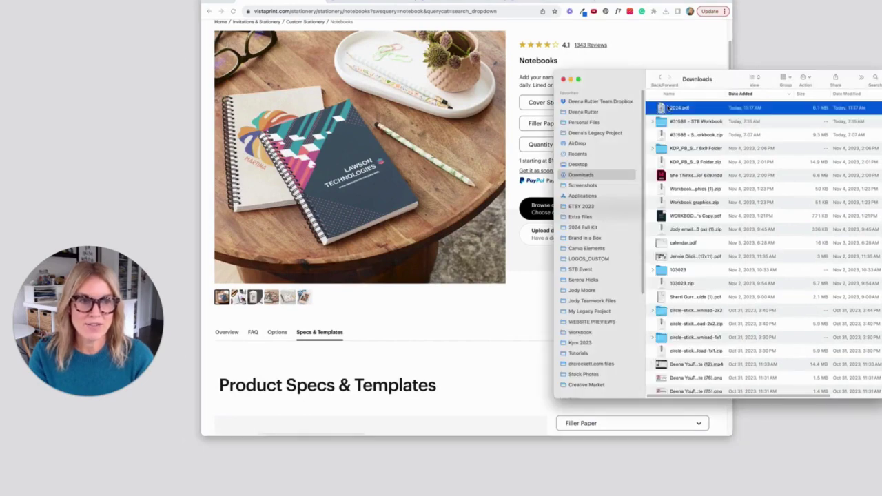
left_click(647, 53)
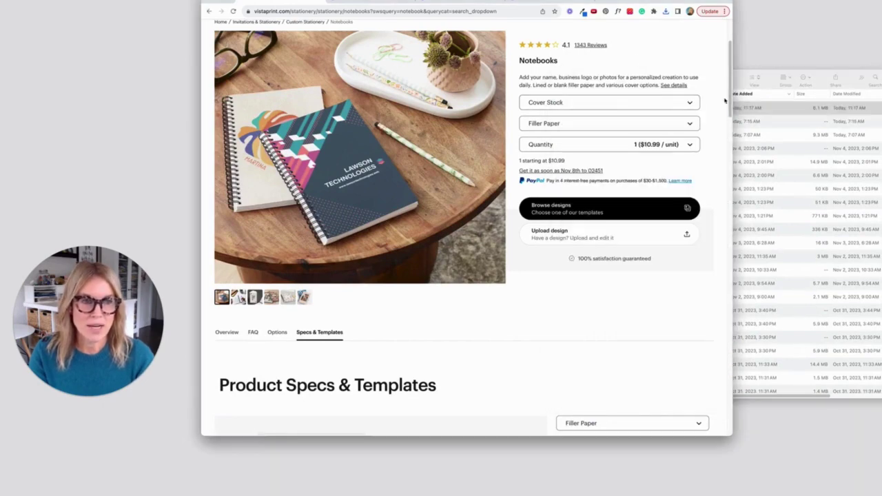
Choose Soft touch cover stock and Blank filler paper for the notebook.
left_click(626, 103)
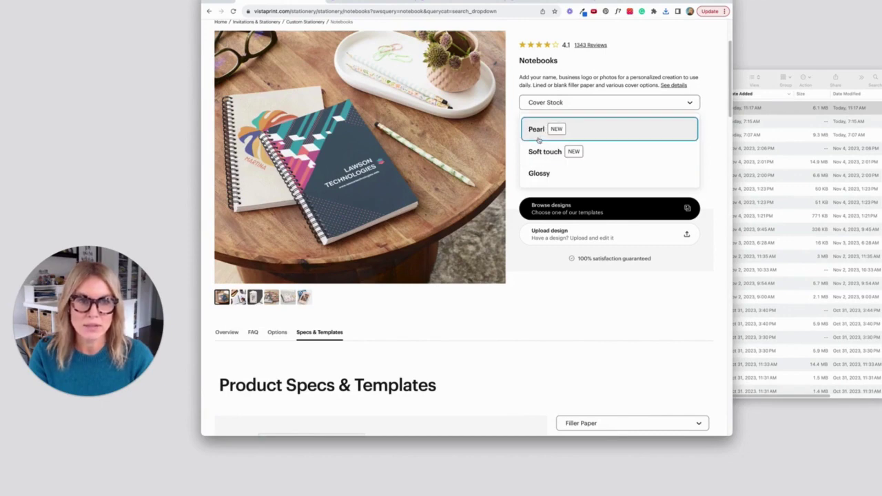
left_click(546, 152)
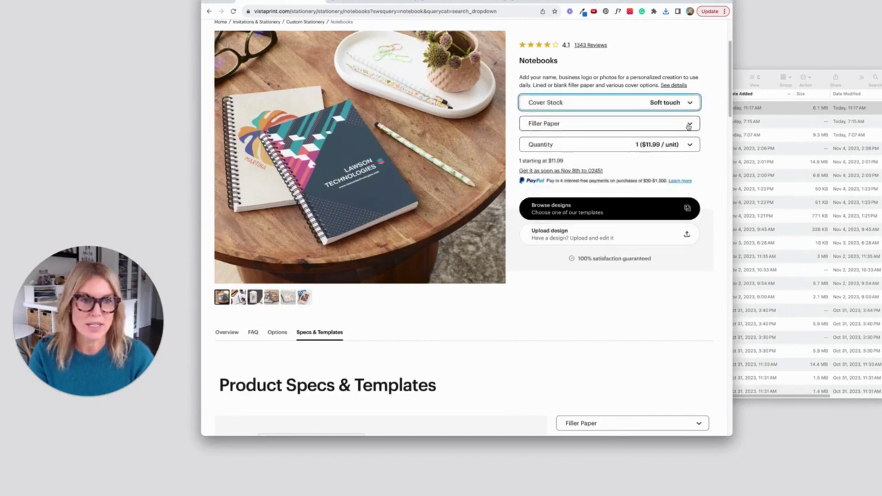
left_click(688, 125)
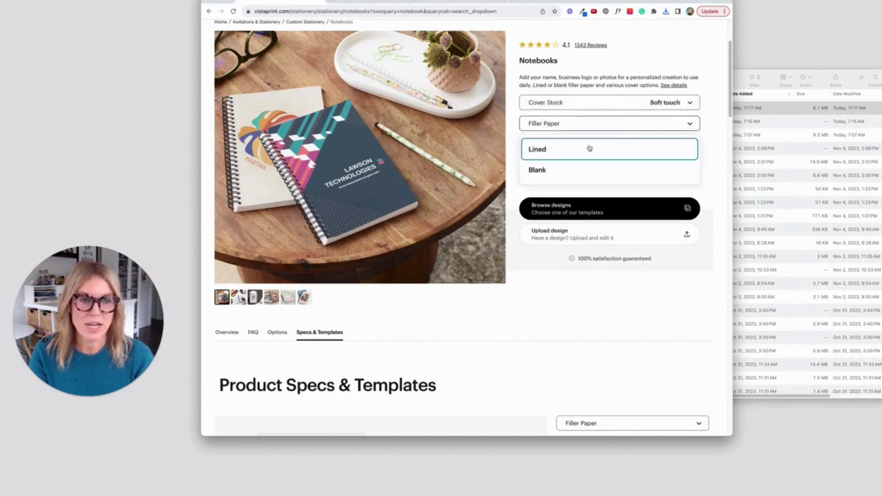
left_click(537, 171)
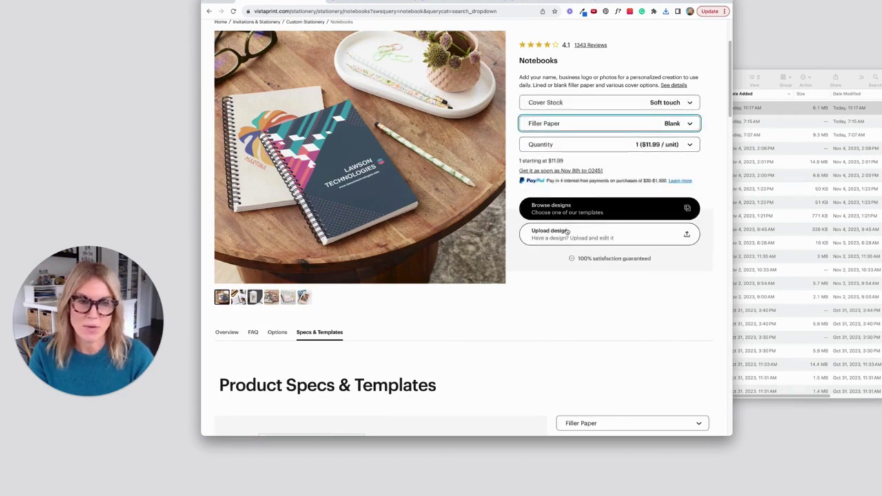
Upload 2024.pdf from Downloads as the notebook's front cover design.
left_click(636, 238)
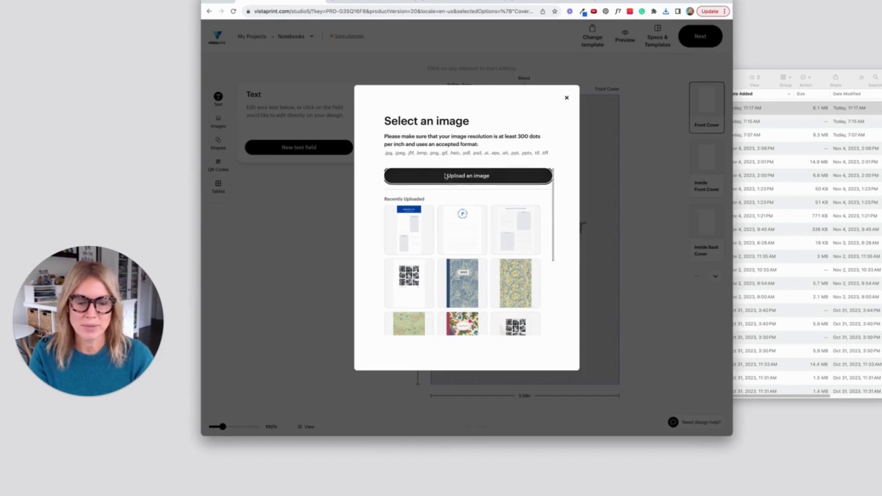
left_click(446, 176)
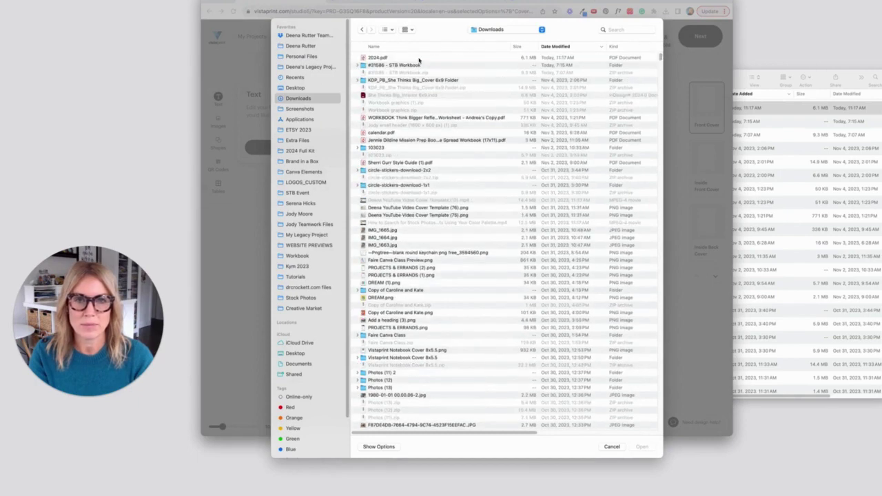
left_click(397, 58)
left_click(644, 446)
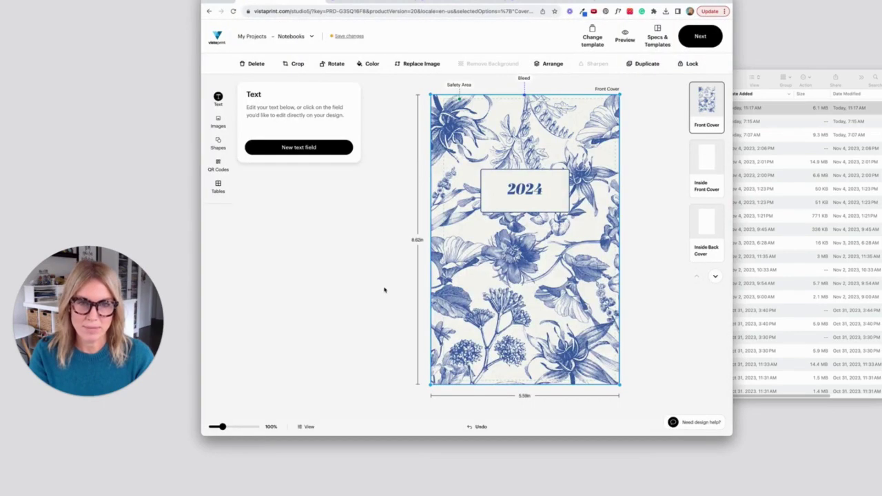
Check the inside front cover options, then advance to the inside back cover choices ($4.00 extra).
left_click(384, 290)
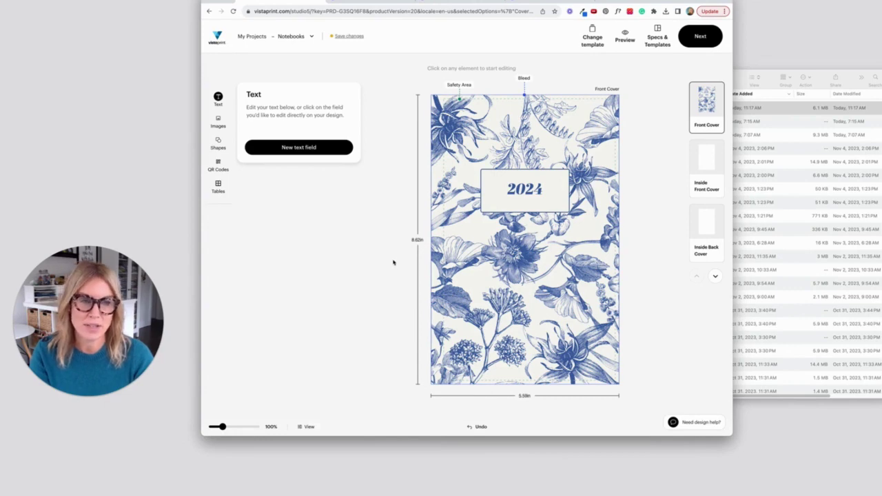
left_click(710, 168)
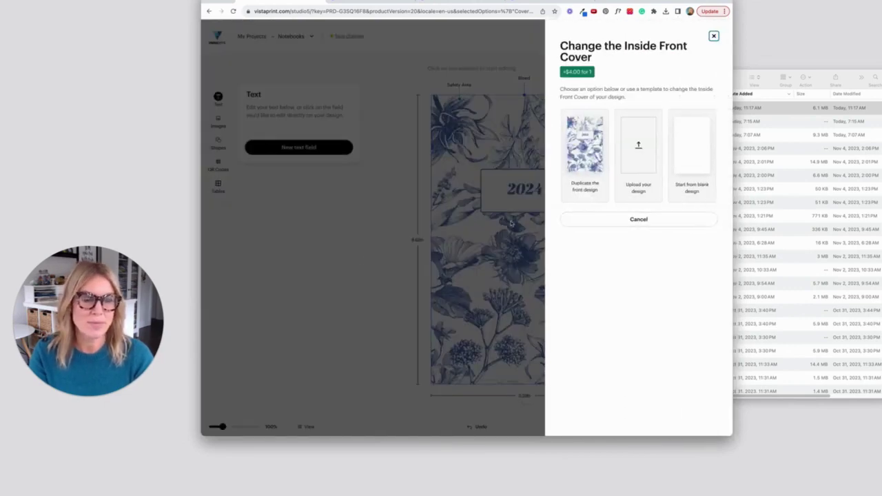
left_click(356, 264)
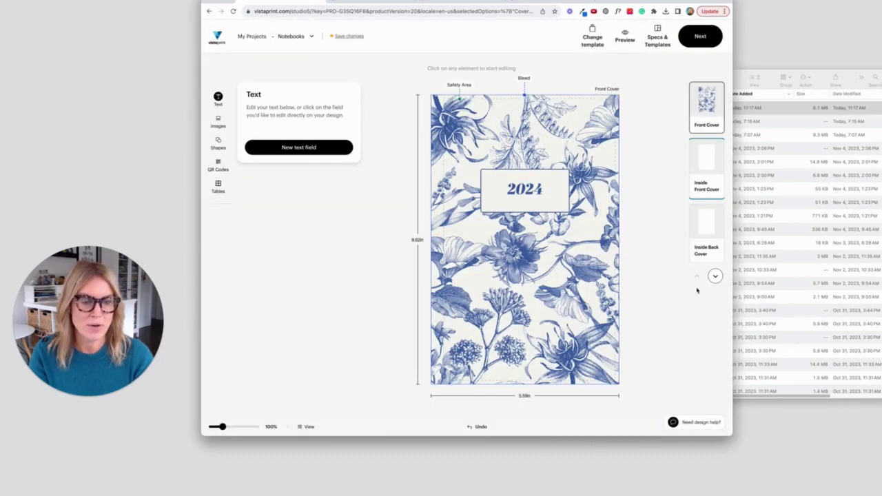
left_click(699, 36)
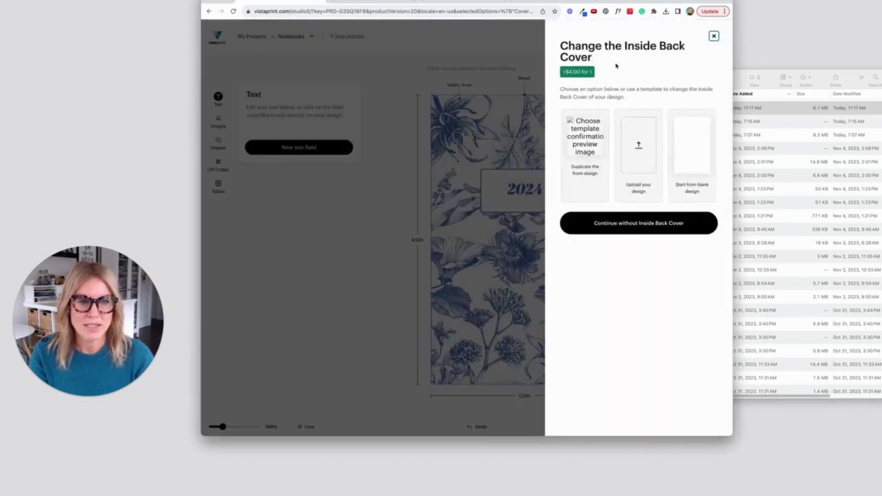